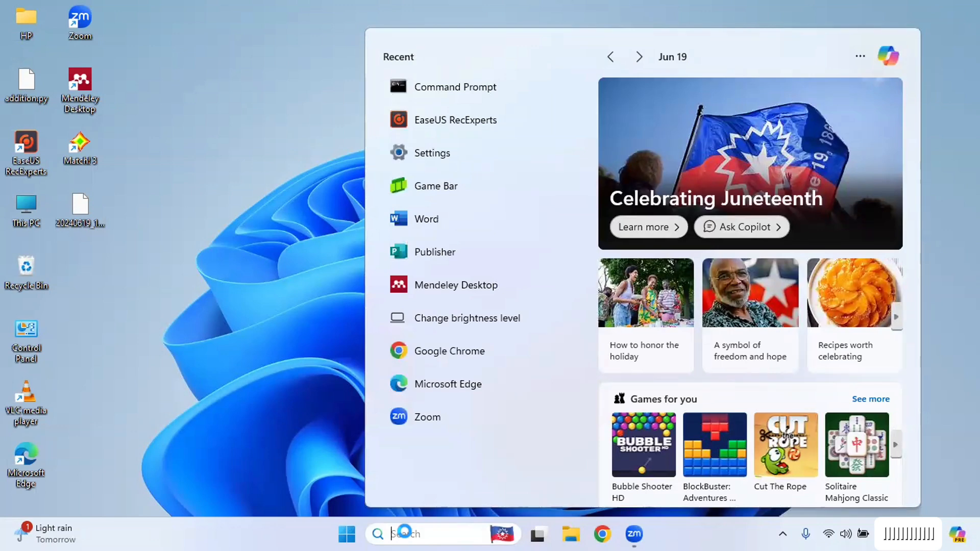
Open Command Prompt, check for an existing Python installation with python --version, and close the window
text(CMD)
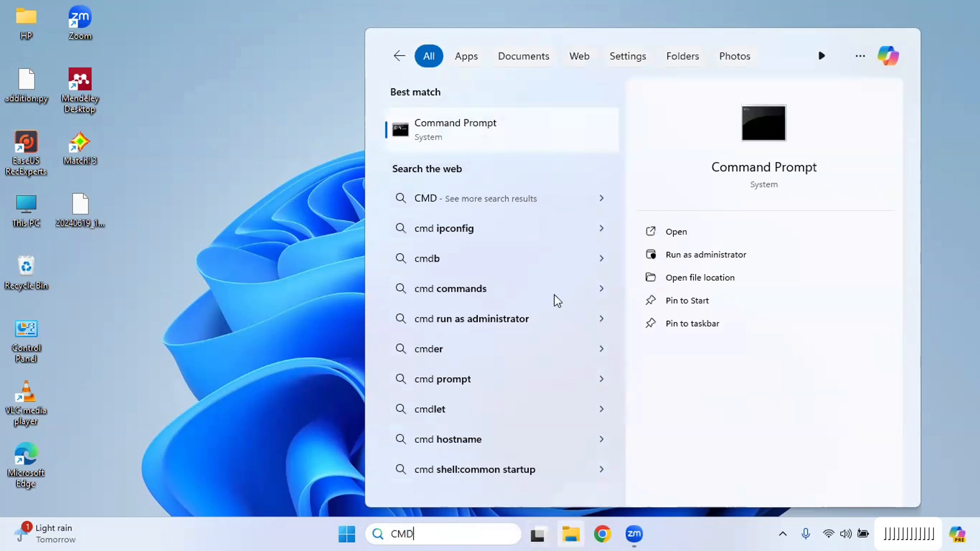
click(488, 124)
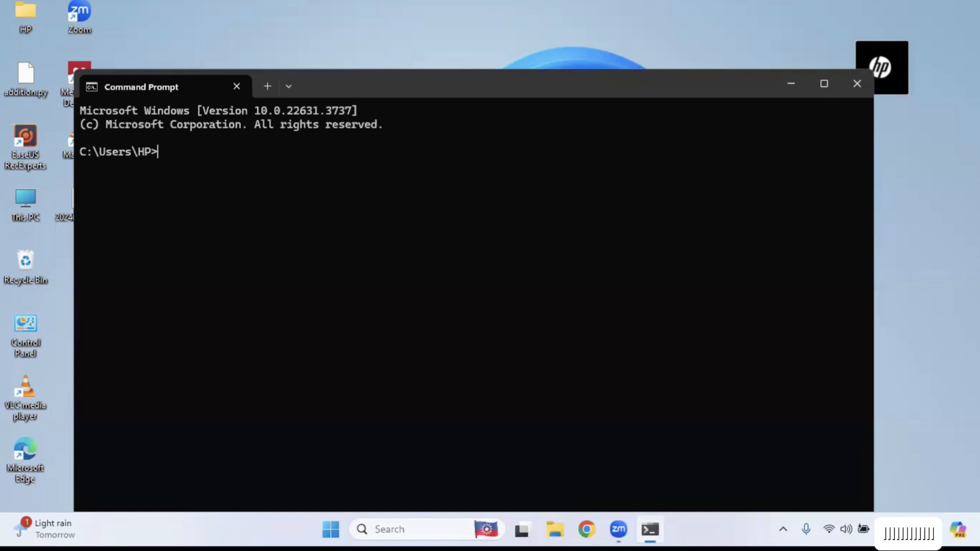
text(py)
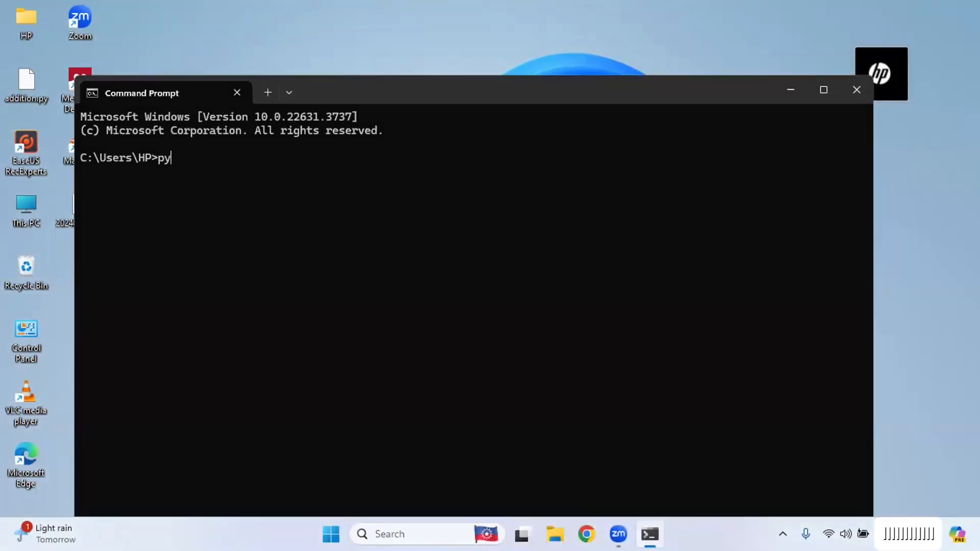
text(thon --version)
key(Return)
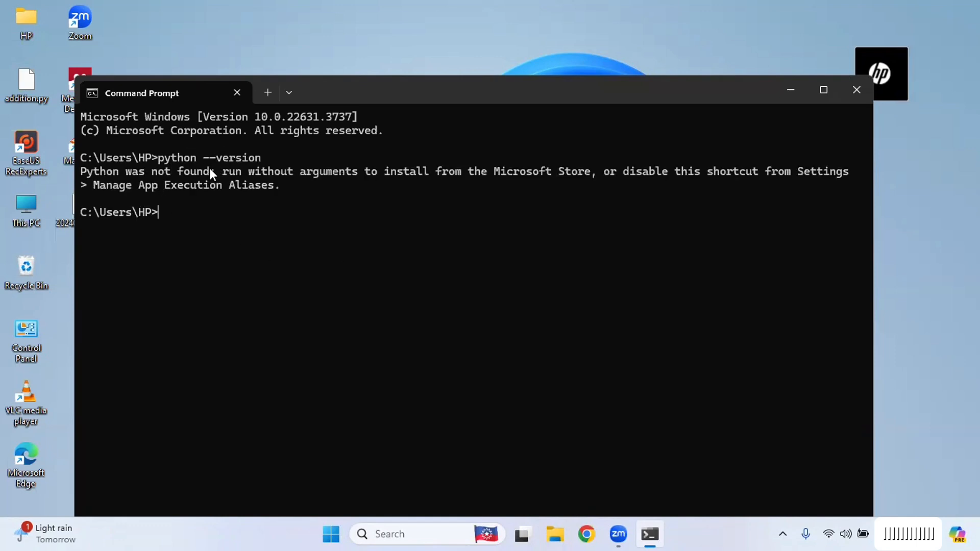
drag(209, 172, 108, 171)
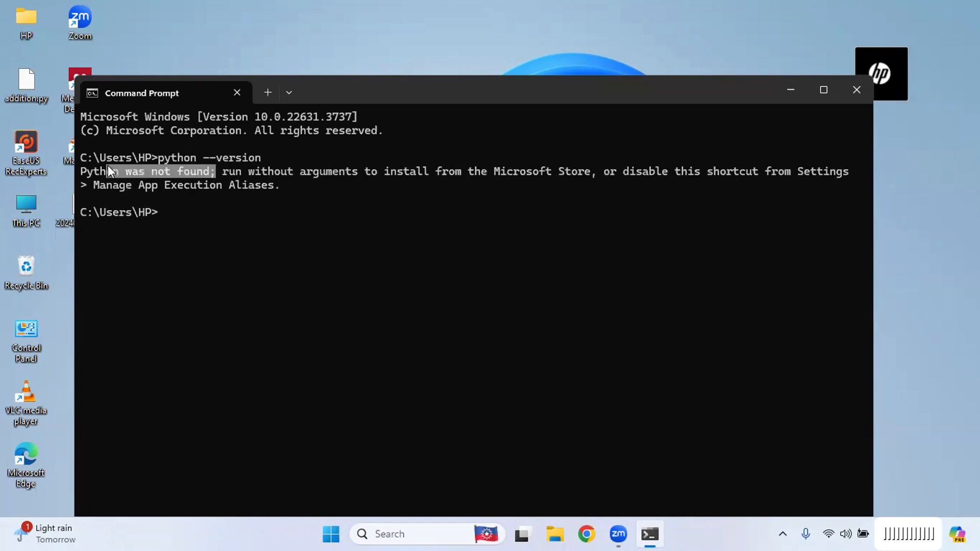
click(191, 186)
drag(191, 187, 225, 188)
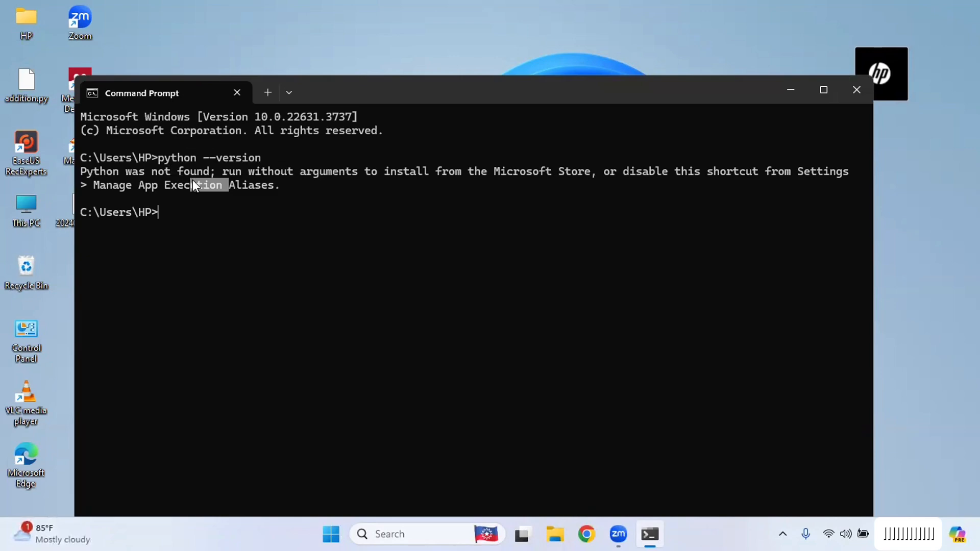
click(169, 172)
click(847, 94)
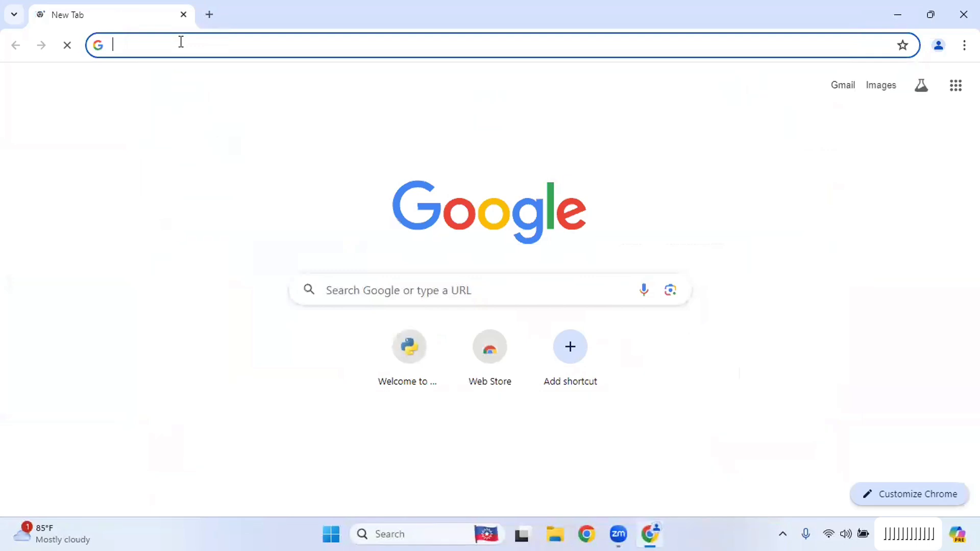
Open the python.org website in Chrome
text(p)
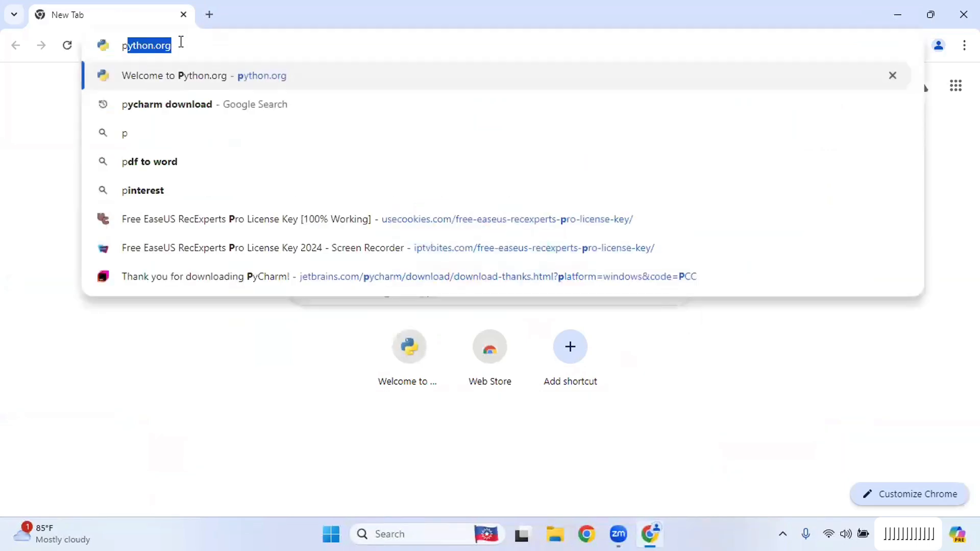
text(yth)
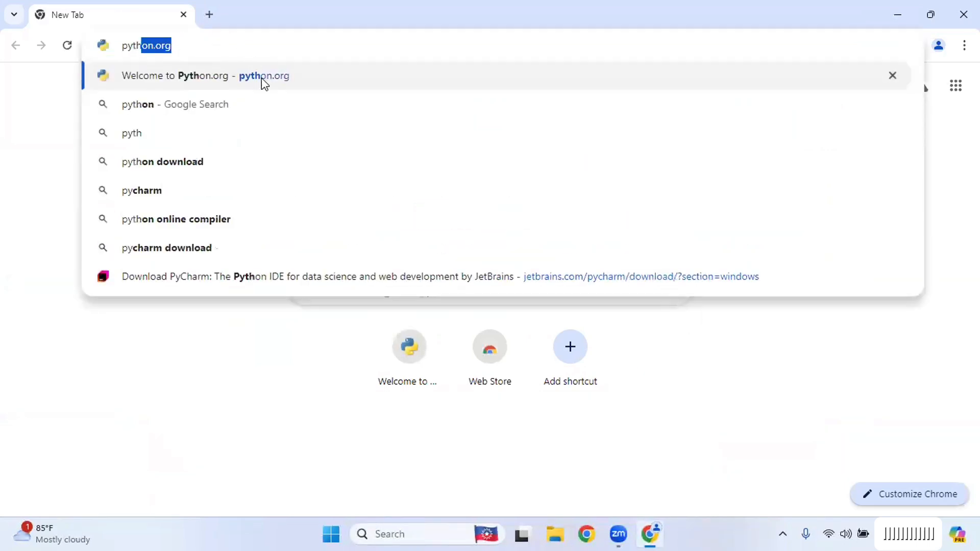
key(Return)
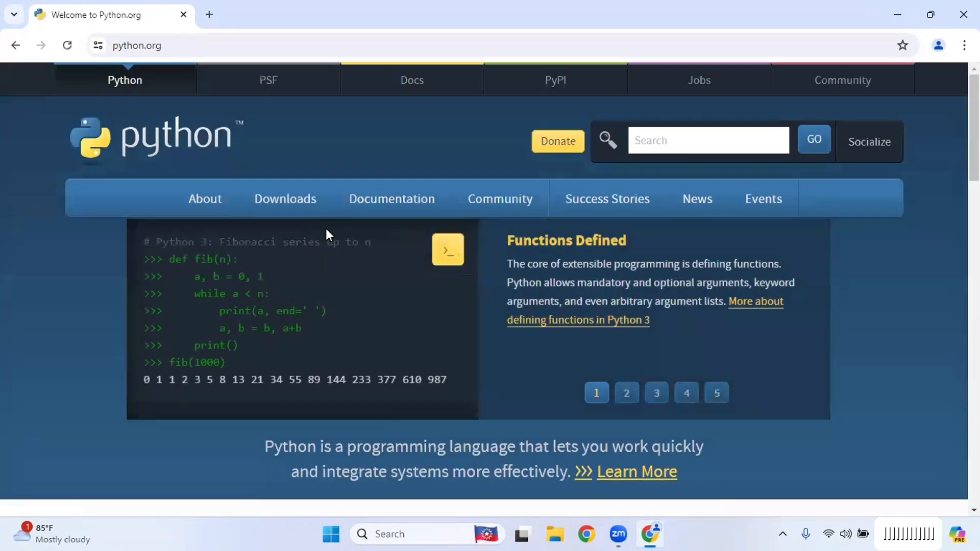
Download the Python 3.12.4 installer for Windows from the site's downloads
mouse_move(256, 207)
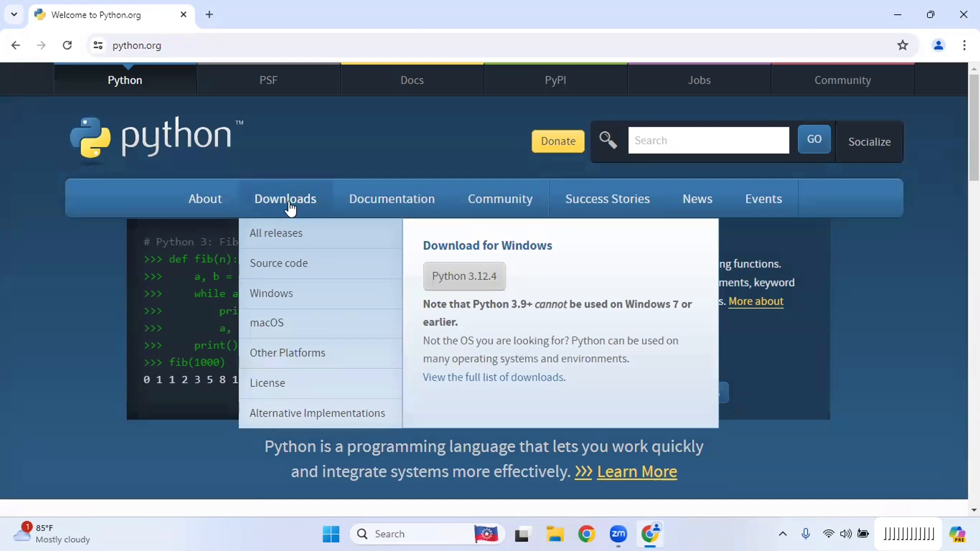
mouse_move(300, 196)
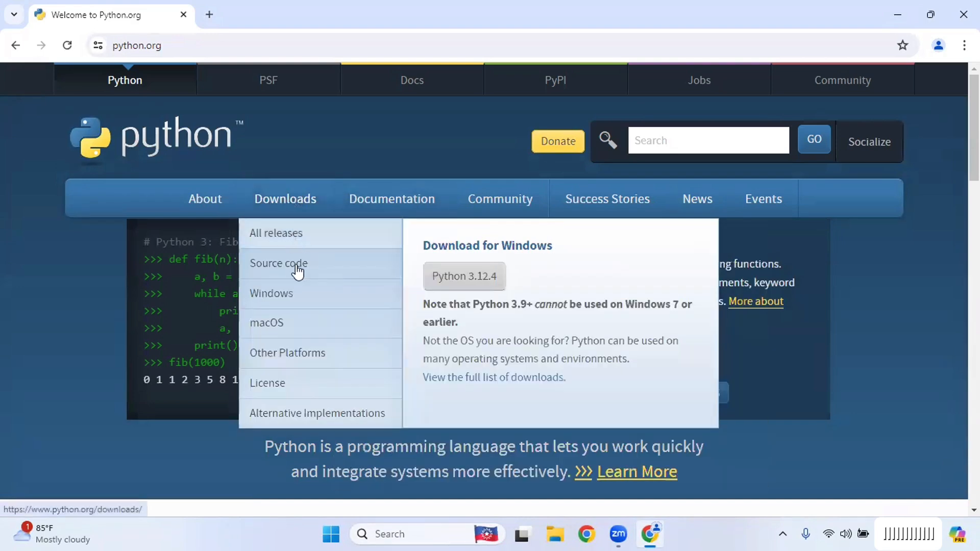
drag(555, 253, 432, 245)
click(432, 245)
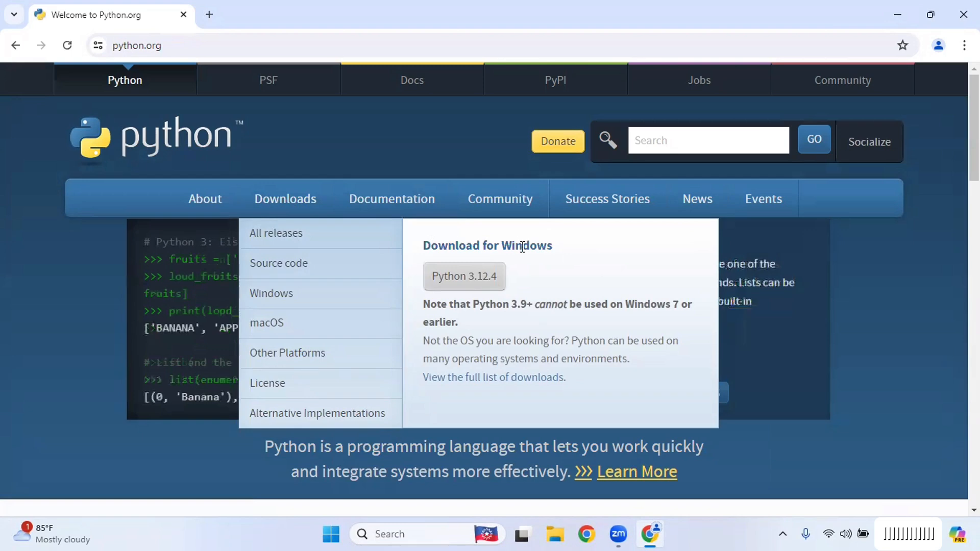
double_click(544, 247)
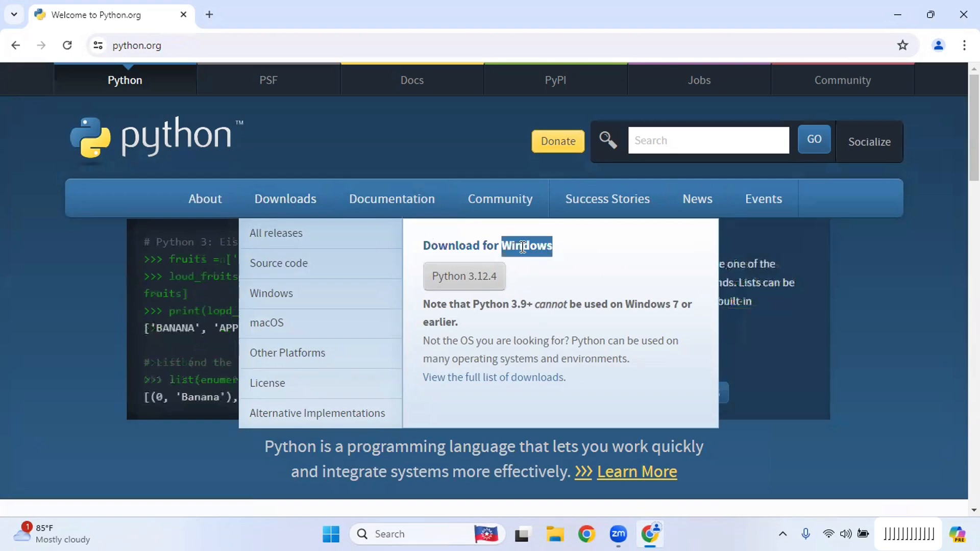
click(463, 281)
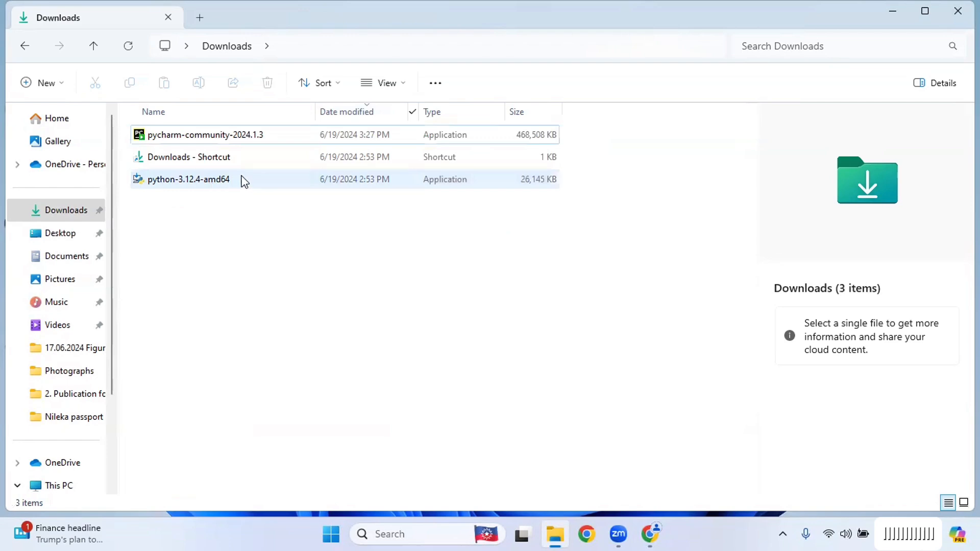
Run the python-3.12.4-amd64 installer from the Downloads folder and install Python with default settings
double_click(189, 179)
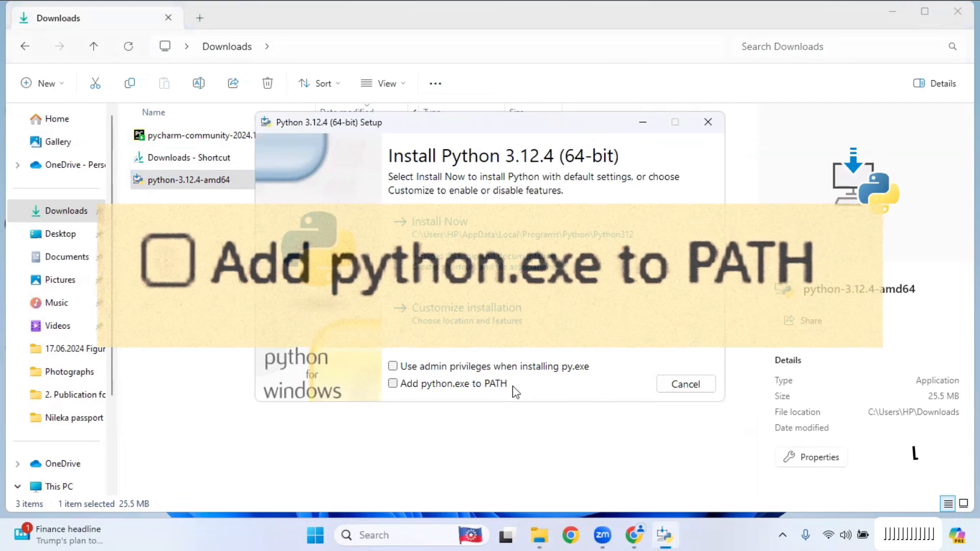
click(510, 384)
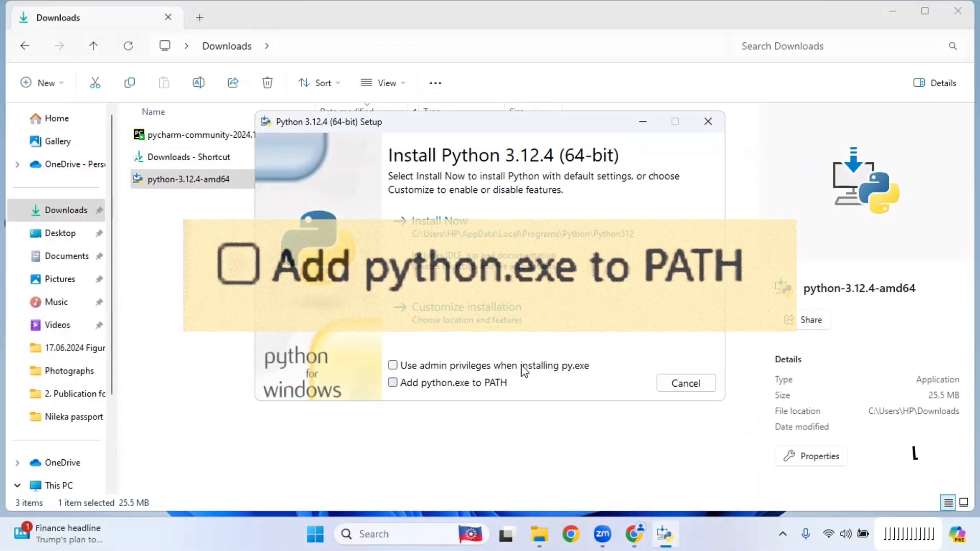
click(439, 222)
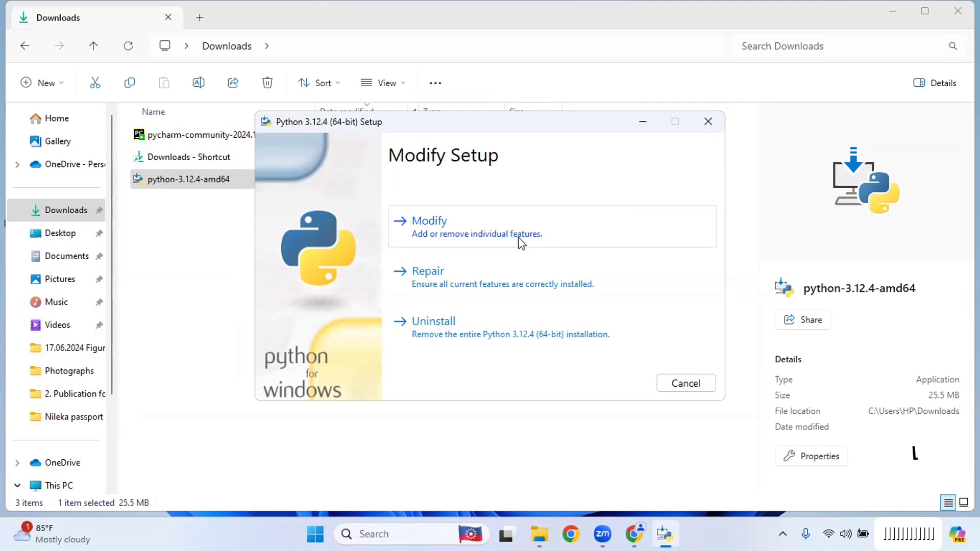
Modify the Python setup to add Python to environment variables, keeping the optional features as they are, and close the installer
click(428, 221)
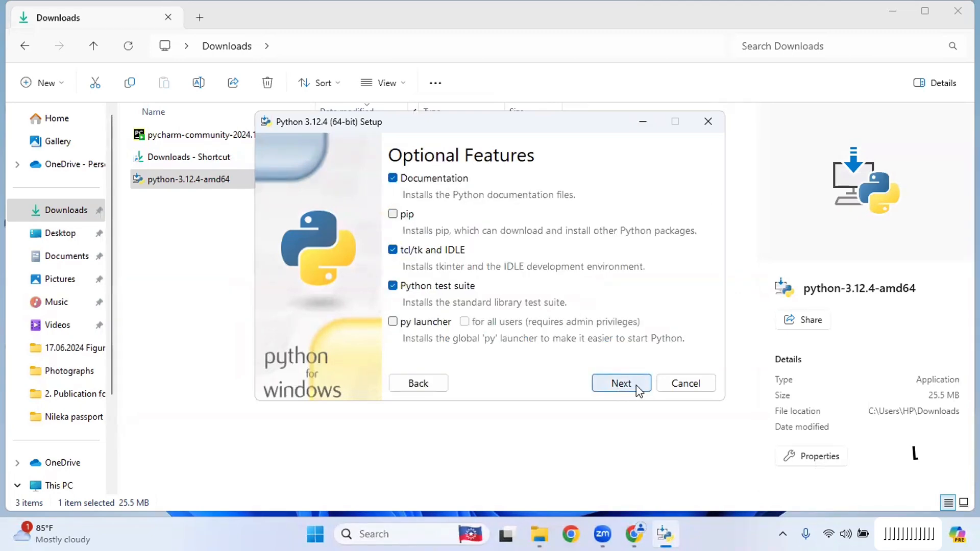
click(620, 384)
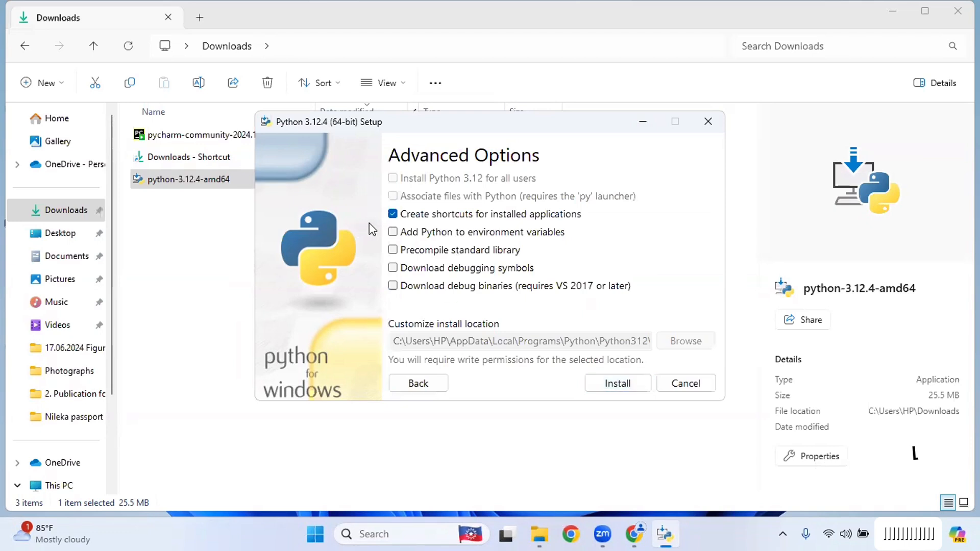
click(393, 232)
click(431, 232)
click(391, 233)
click(615, 383)
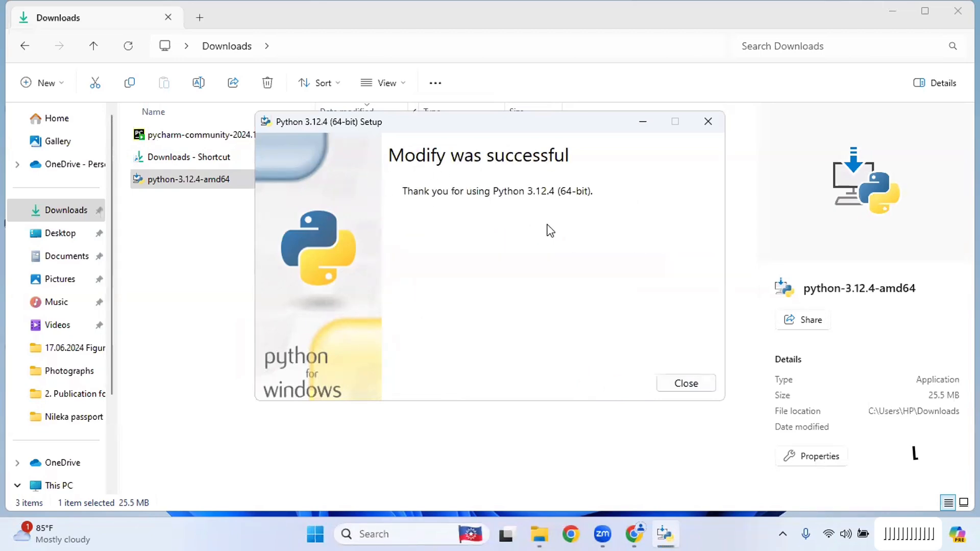
click(685, 383)
Verify the Python installation by running python --version in a new Command Prompt, and close the window
click(408, 532)
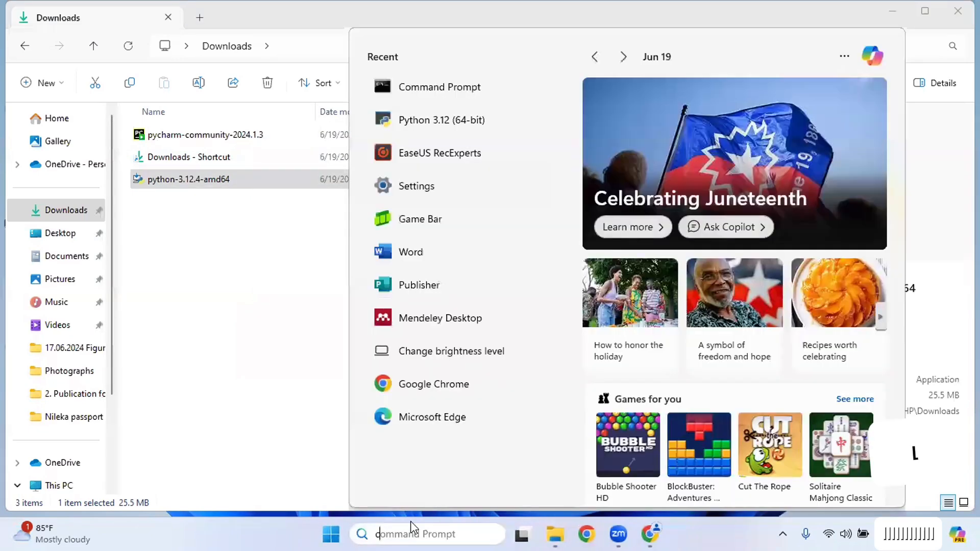
text(cmd)
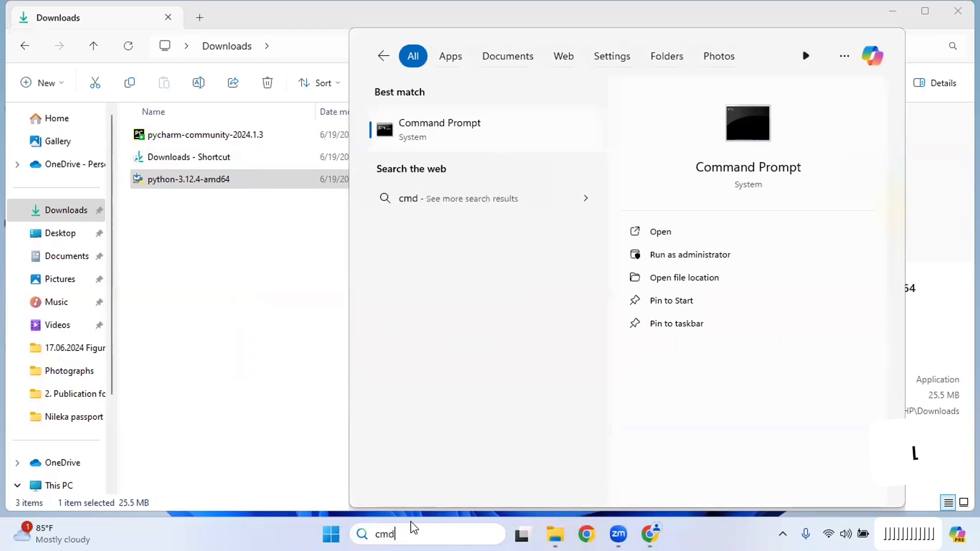
click(483, 128)
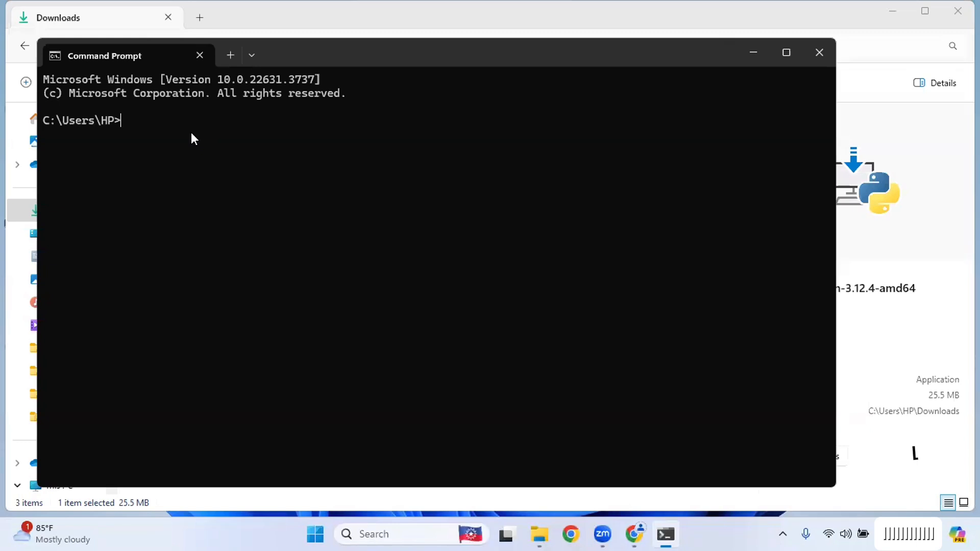
text(python --version)
key(Return)
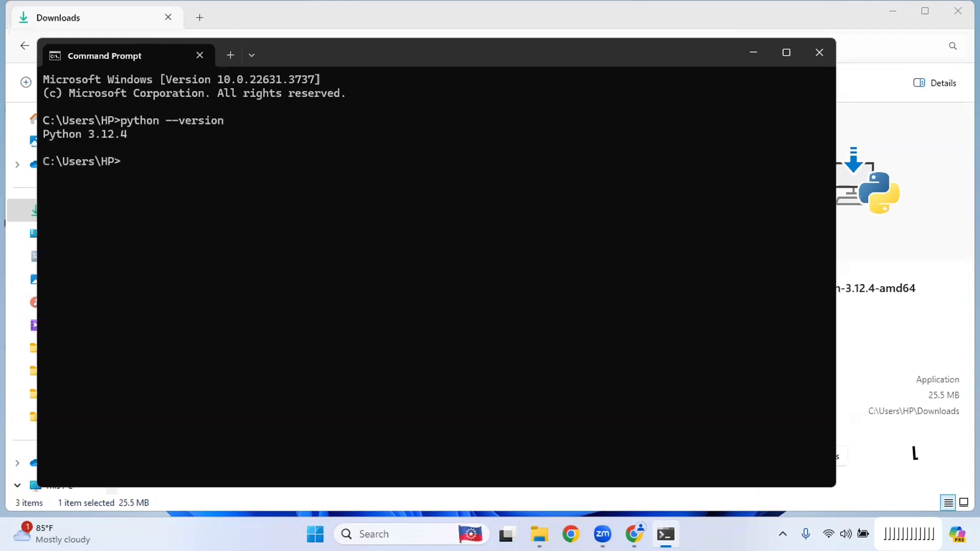
drag(129, 133, 65, 134)
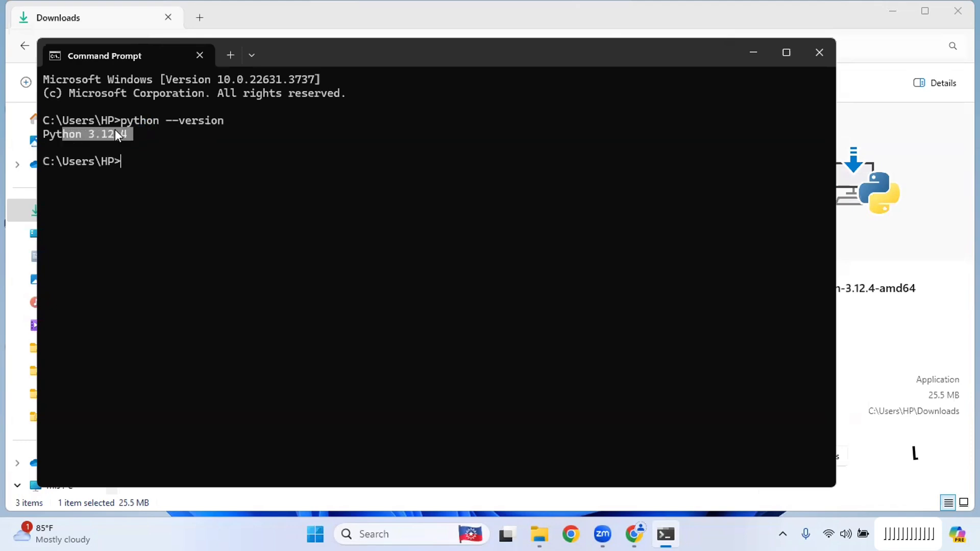
click(820, 54)
Find the installed Python 3.12 app's file location and launch IDLE (Python 3.12 64-bit) from that folder
click(379, 533)
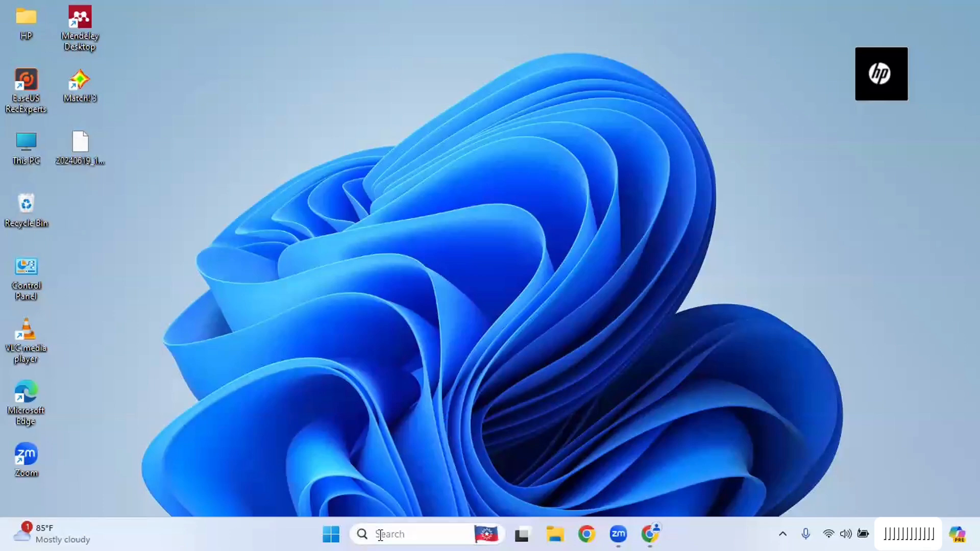
text(pyth)
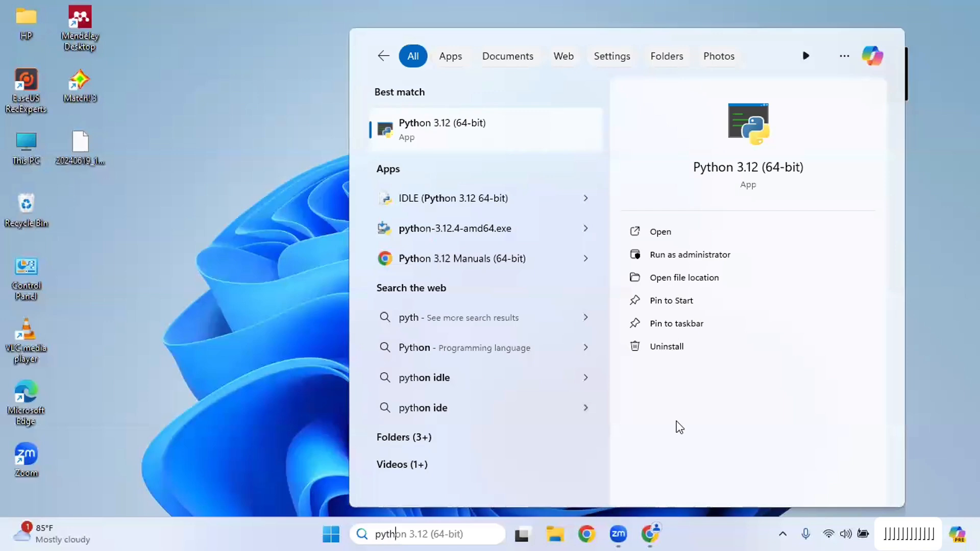
click(671, 280)
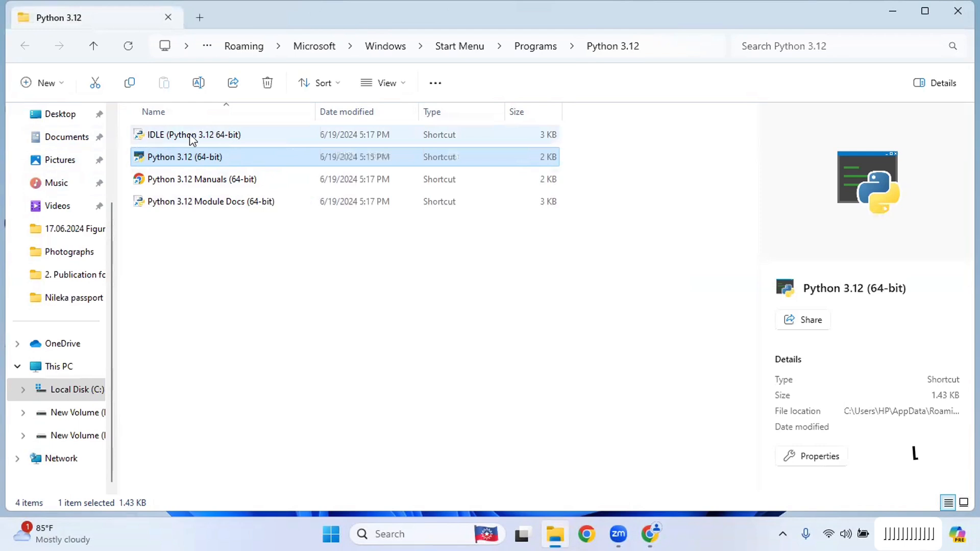
double_click(161, 138)
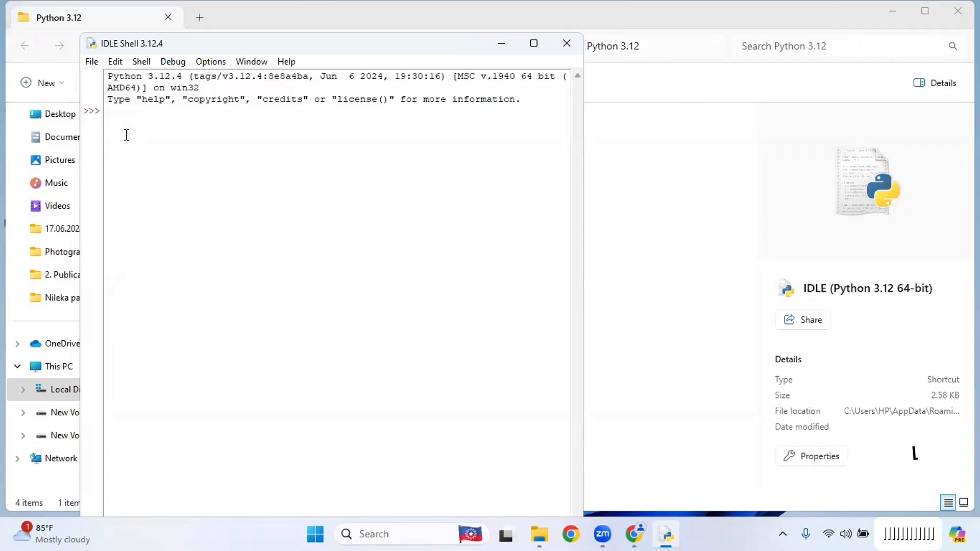
Run print("Hello, World!") in the IDLE Shell
text(print)
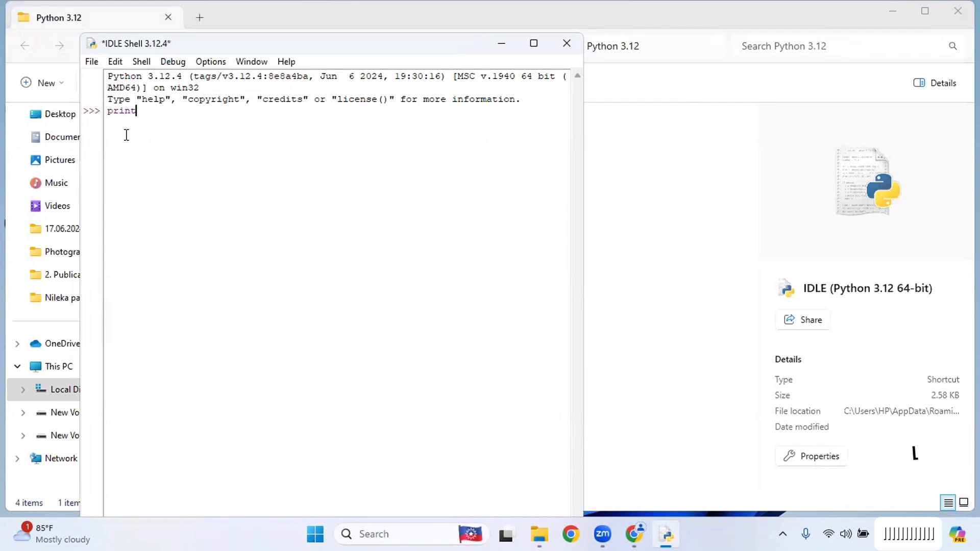
text(("Hello, World!"))
key(Return)
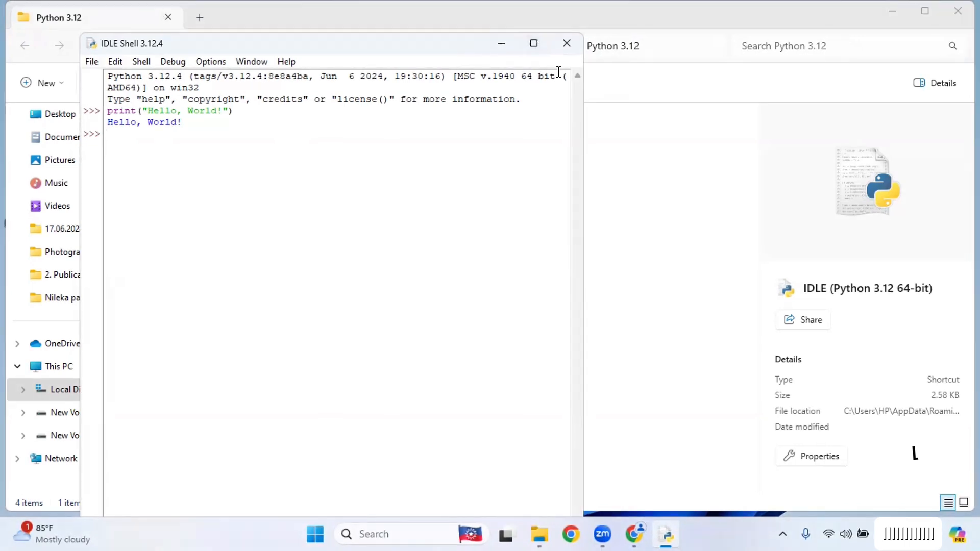
Maximize the IDLE Shell window and create a new, empty script file
click(534, 44)
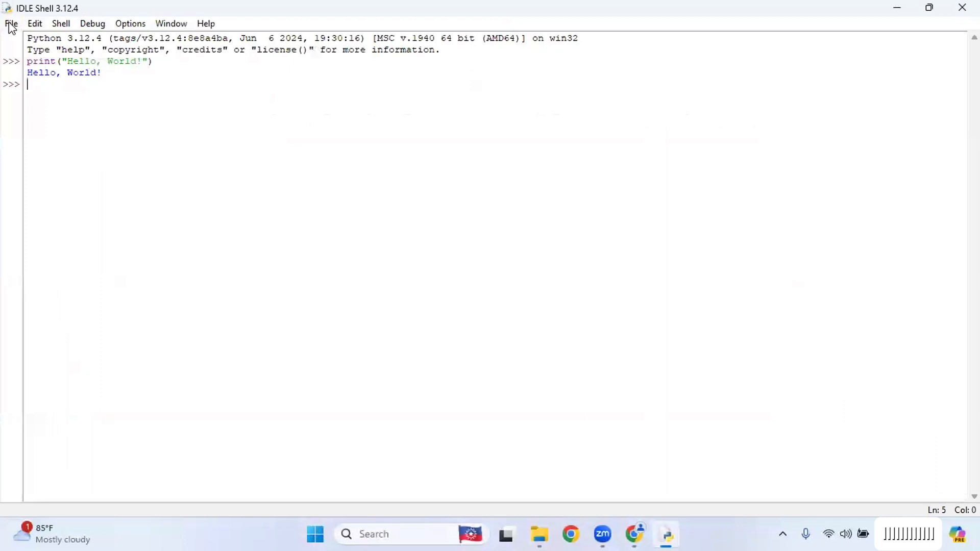
click(11, 24)
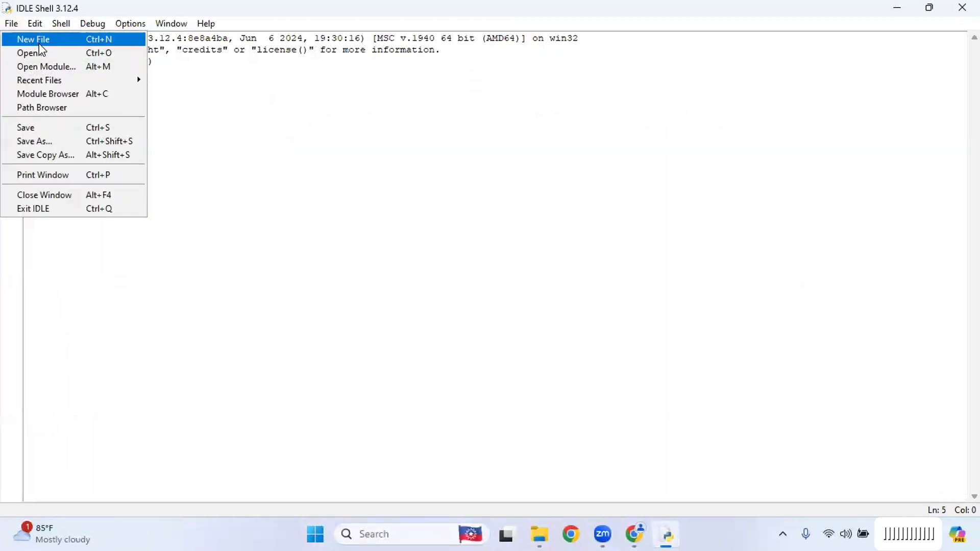
click(132, 42)
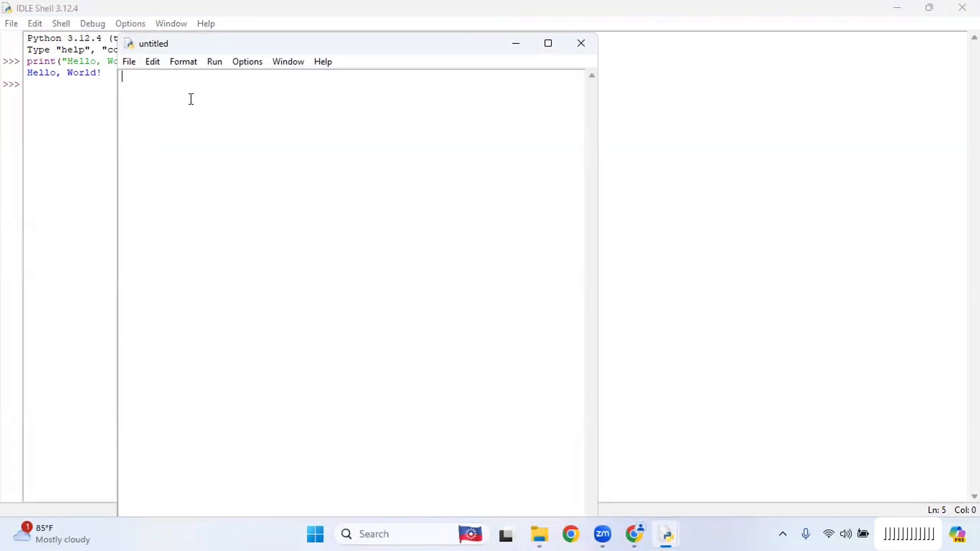
Write a four-line script in the empty file: x = 1, y = 2, z = x + y, and print(z)
text(x = 1)
key(Return)
text(y = 2)
key(Return)
text(x + y)
key(Left)
key(Left)
key(Left)
key(Left)
key(Left)
key(Left)
text(z =)
click(183, 123)
text(print(z))
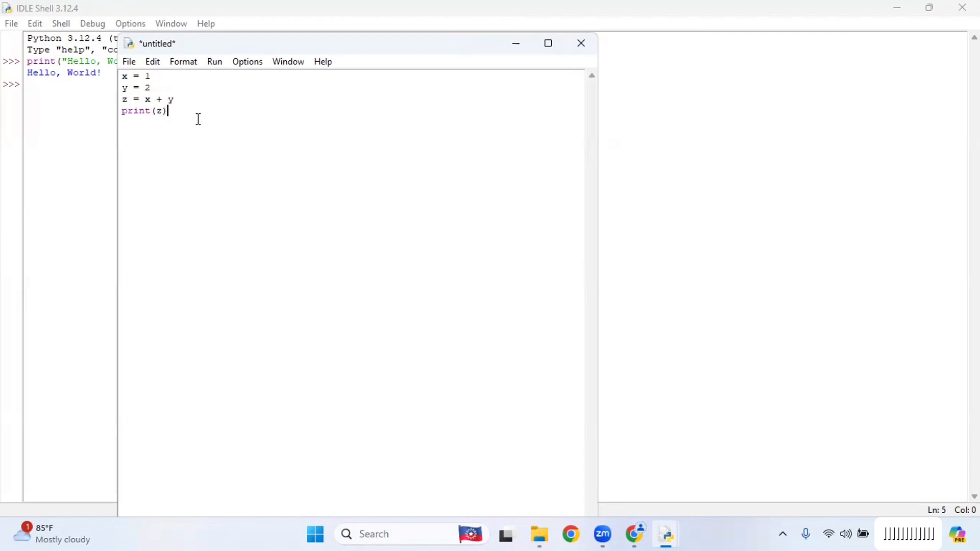
Save the script to the Desktop as a Python file named addition
click(130, 62)
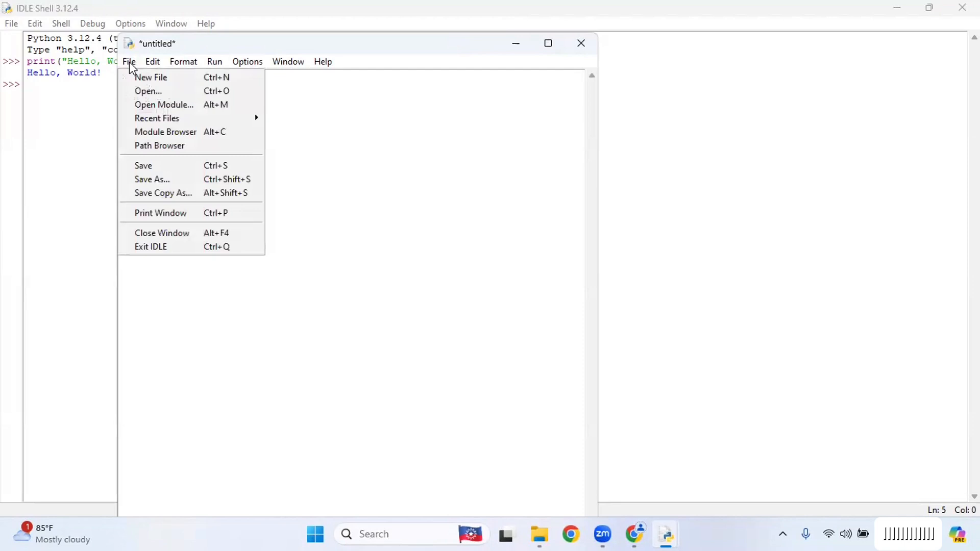
click(160, 180)
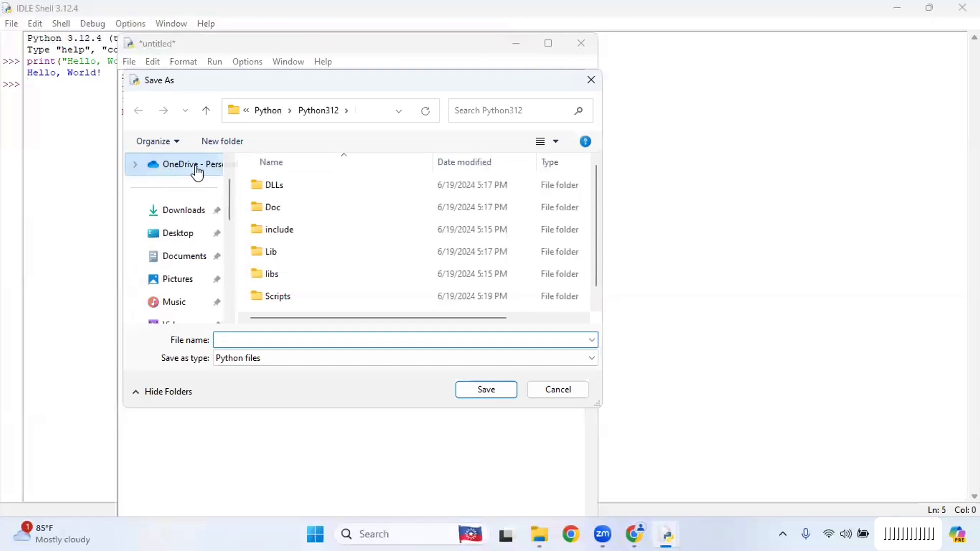
click(184, 233)
text(addition)
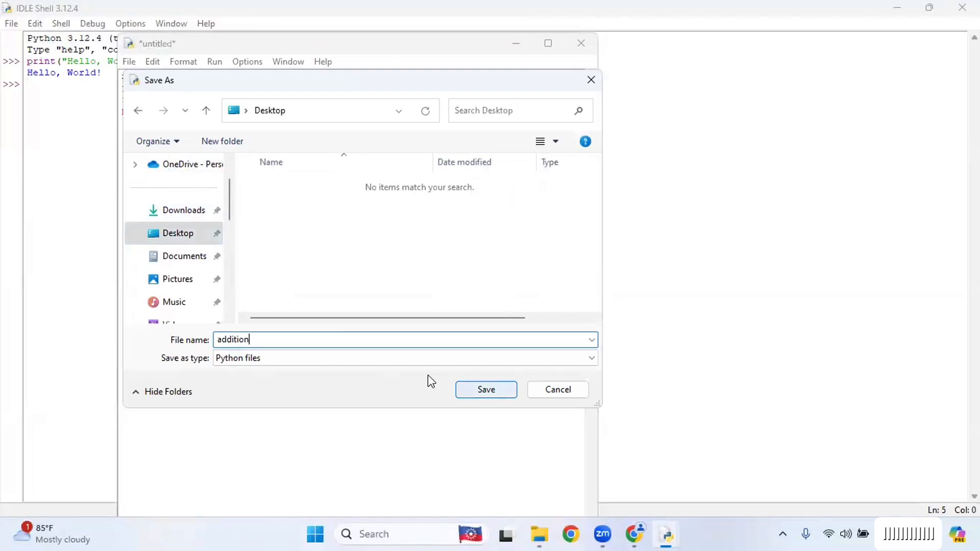
click(487, 390)
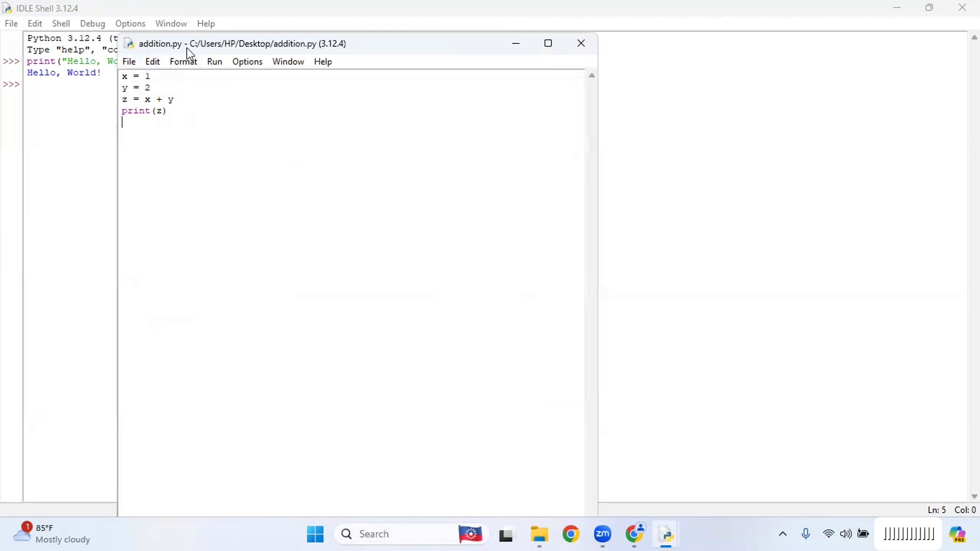
Run the addition.py module and place its editor window beside the IDLE Shell
click(549, 45)
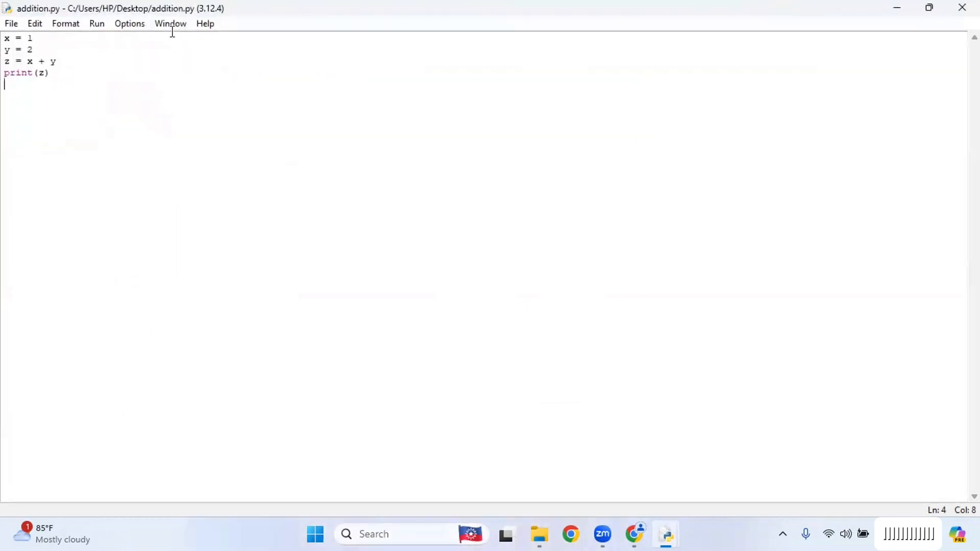
click(97, 26)
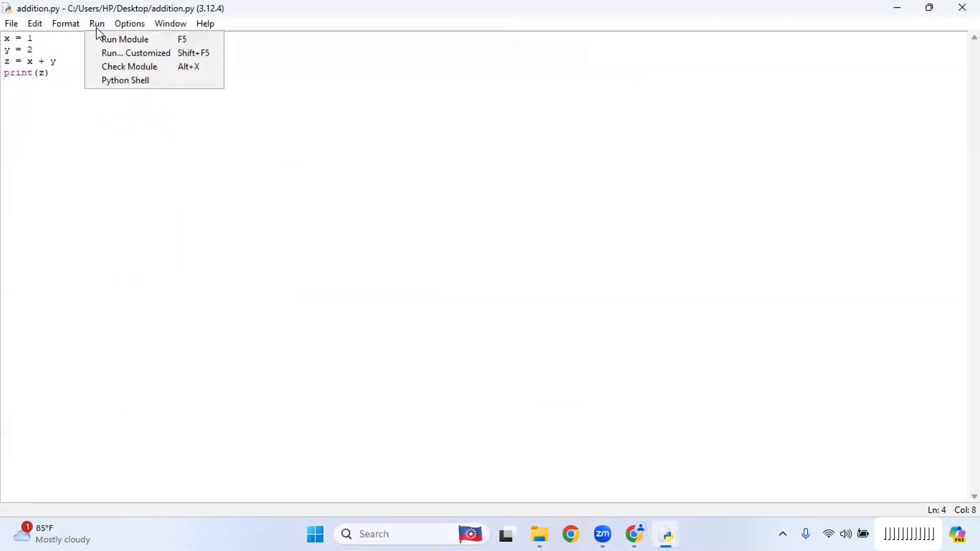
click(121, 45)
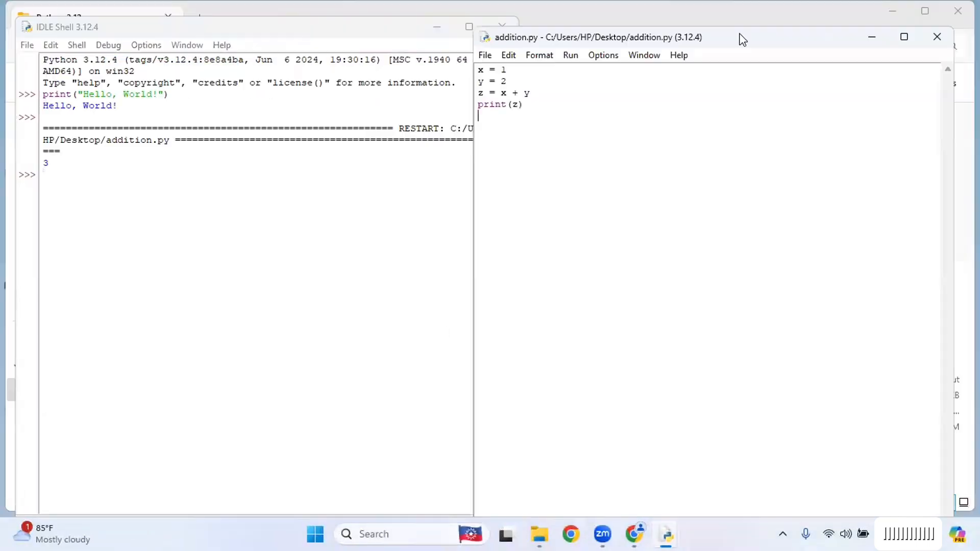
drag(739, 38, 782, 27)
Set x to 5 in addition.py and save the file
click(555, 58)
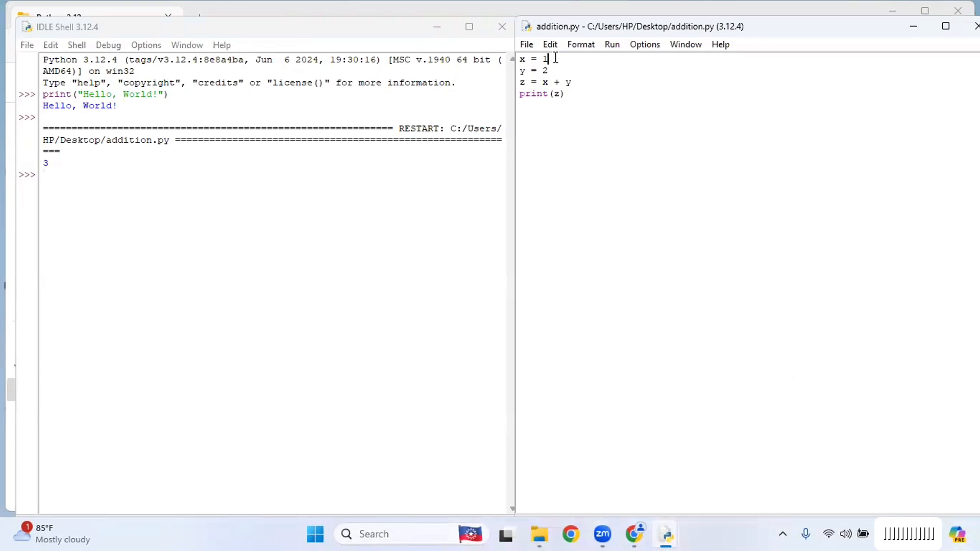
key(BackSpace)
text(5)
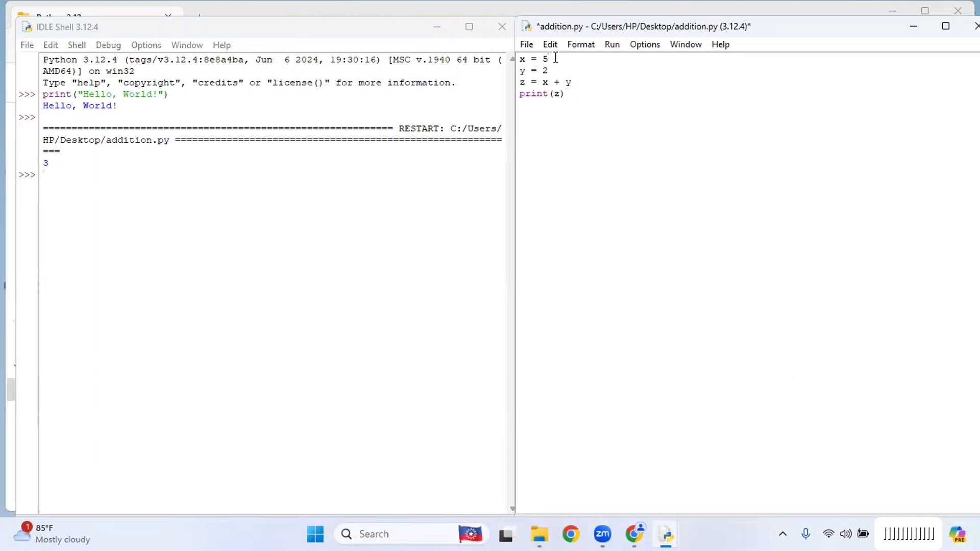
click(548, 70)
click(521, 45)
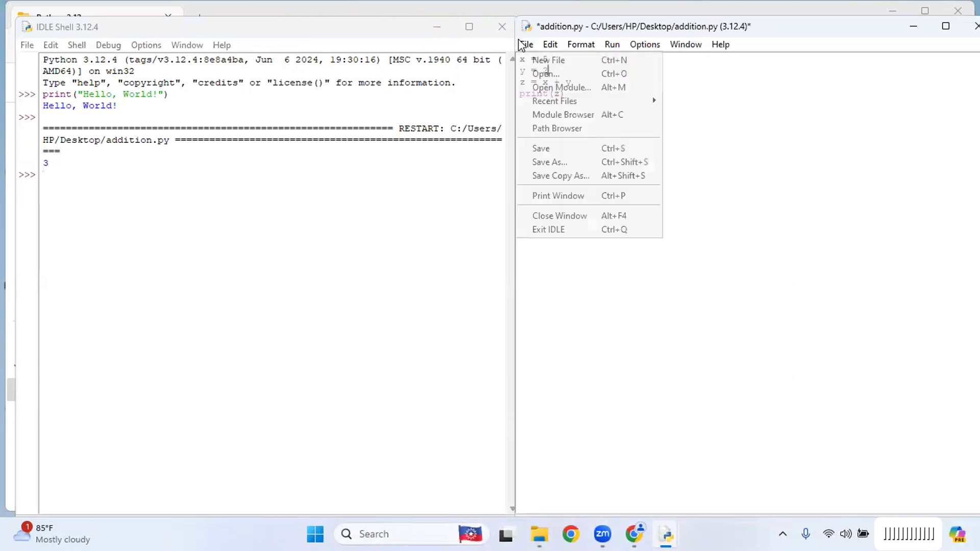
click(549, 148)
Run the edited addition.py module again and check its output in the IDLE Shell
click(228, 199)
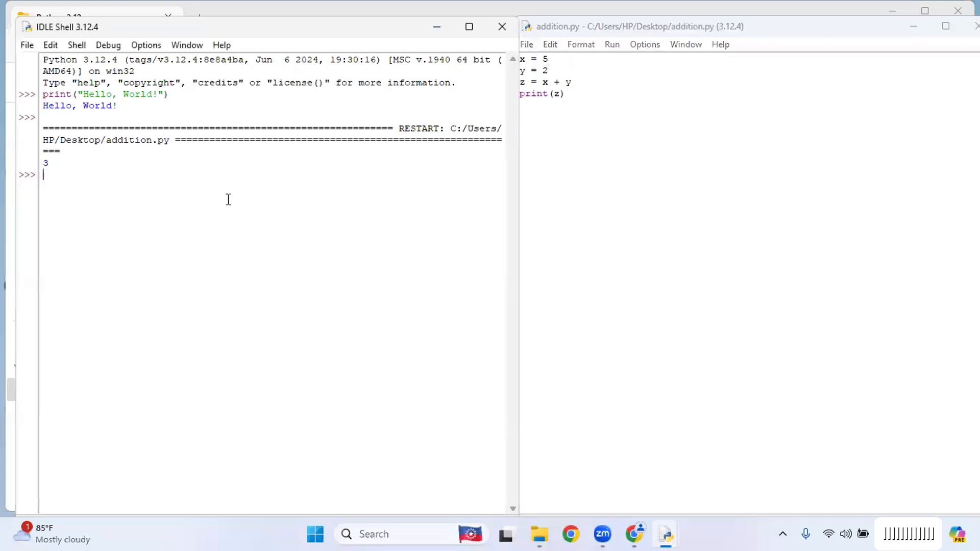
click(612, 44)
click(627, 61)
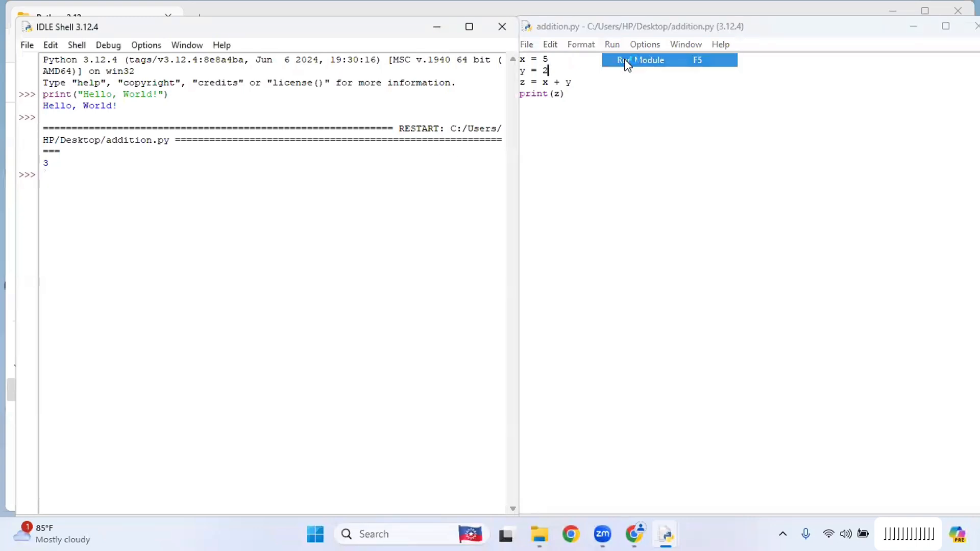
drag(55, 199, 33, 198)
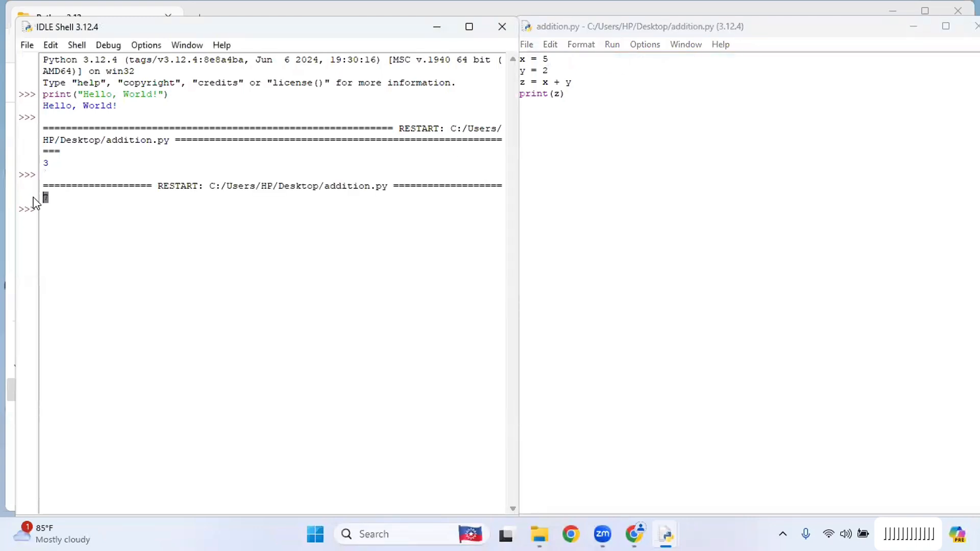
right_click(88, 208)
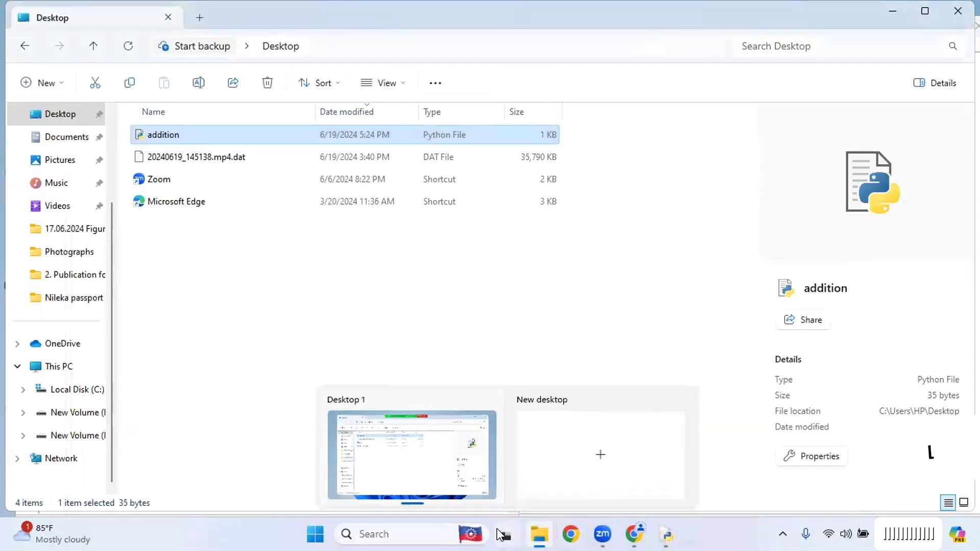
Search Windows for cmd and open a Command Prompt
click(504, 533)
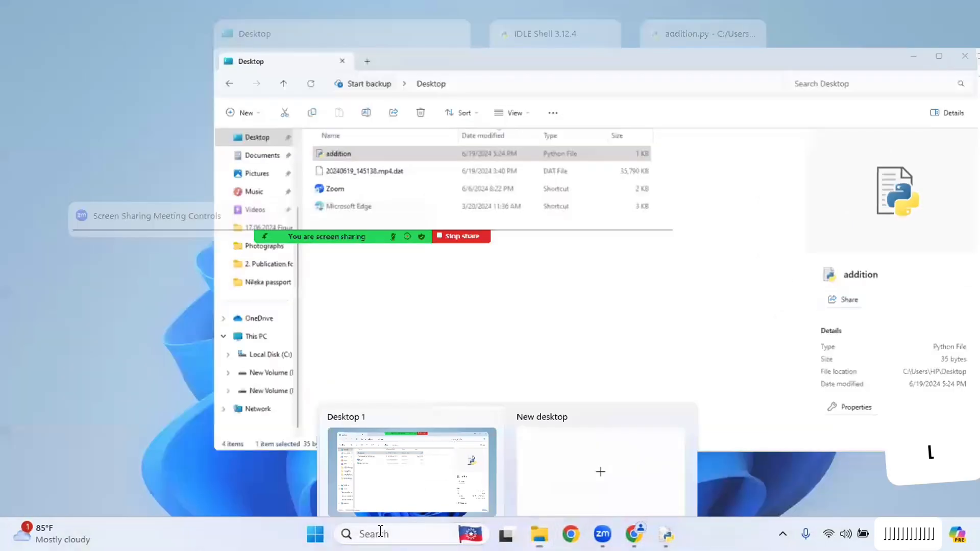
click(378, 533)
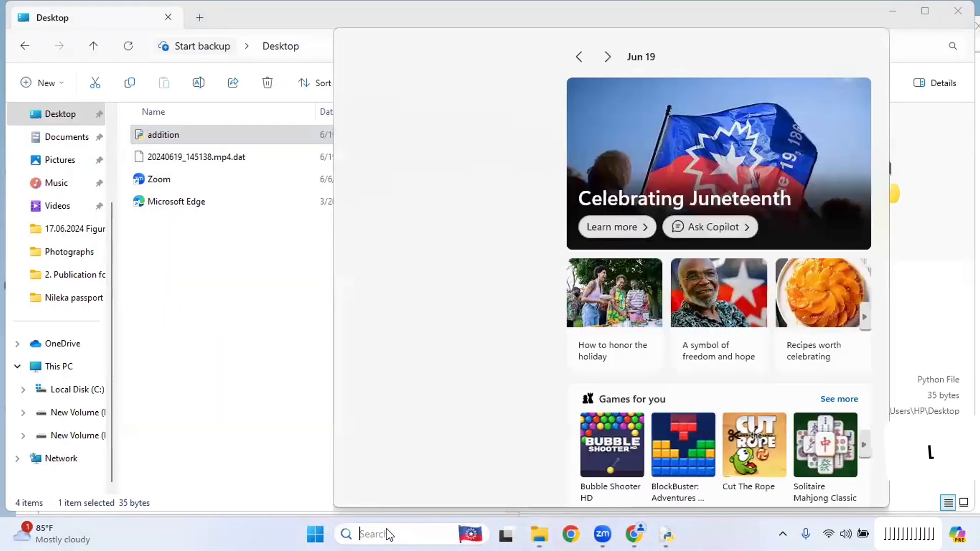
text(cm)
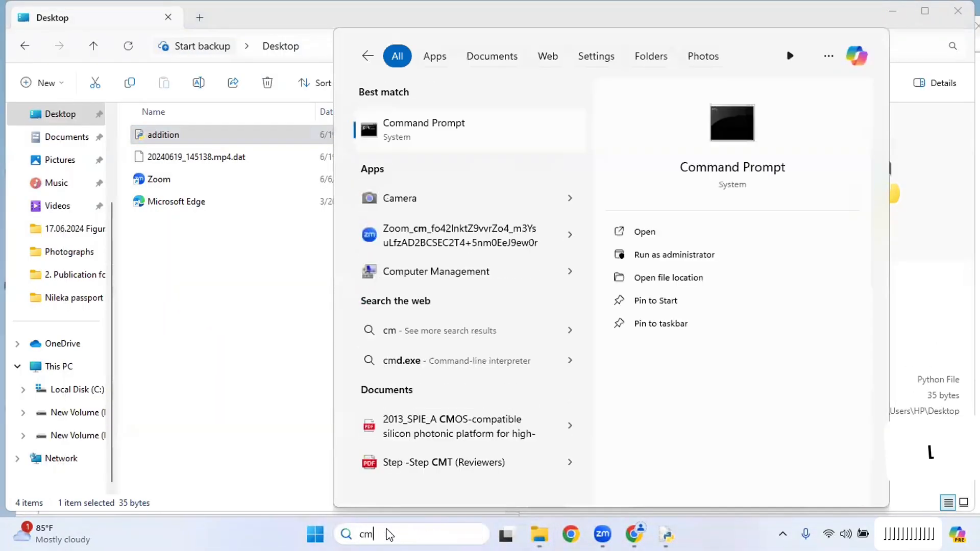
text(d)
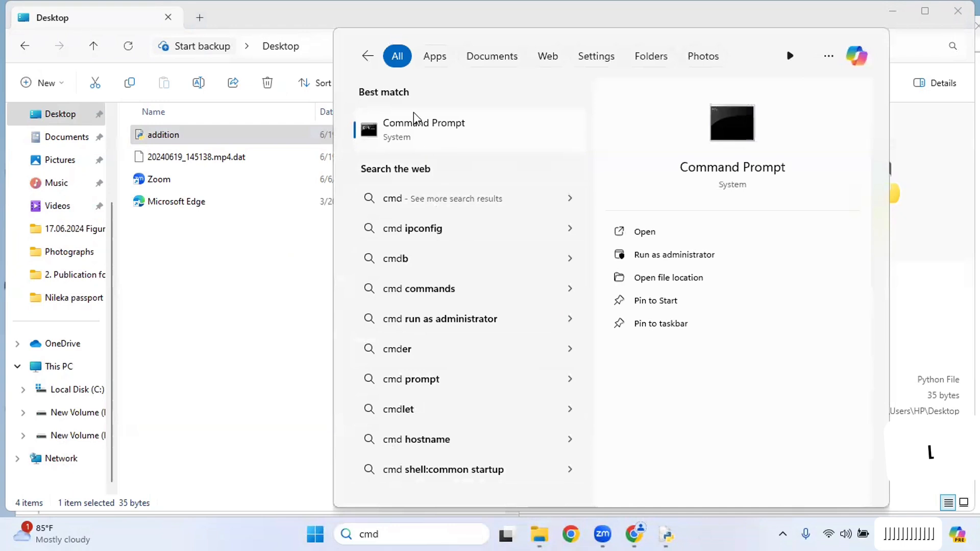
click(415, 122)
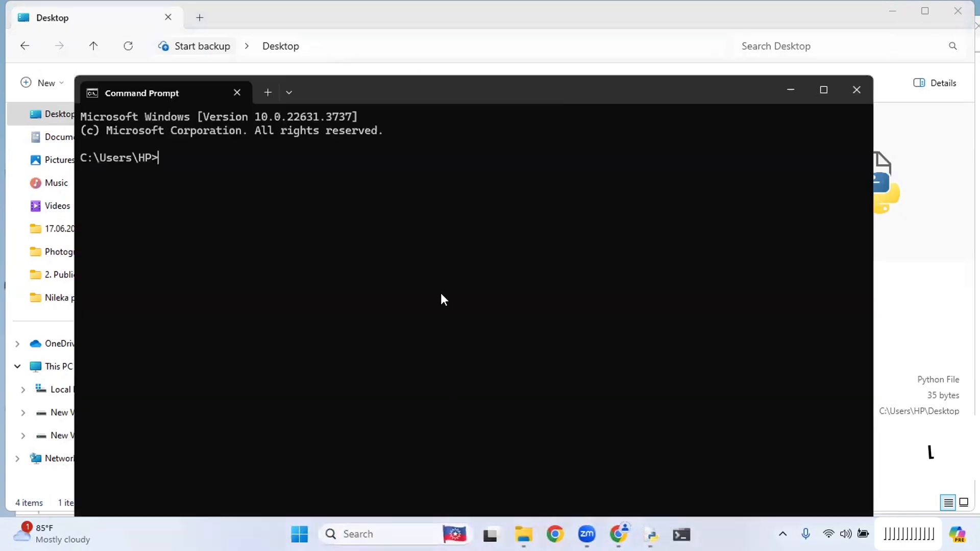
Place the Command Prompt window over the Desktop folder window, keeping the addition file visible above it
click(430, 69)
mouse_move(687, 534)
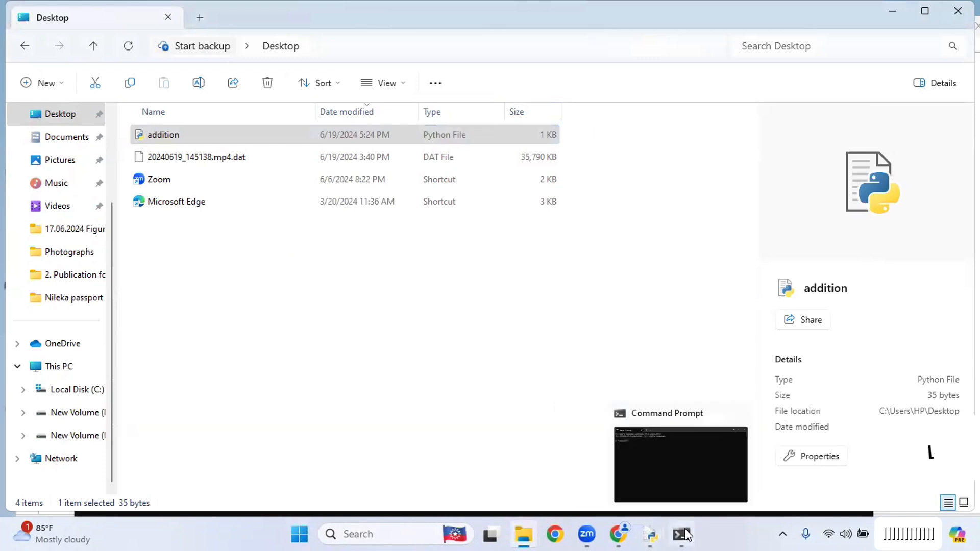
click(675, 468)
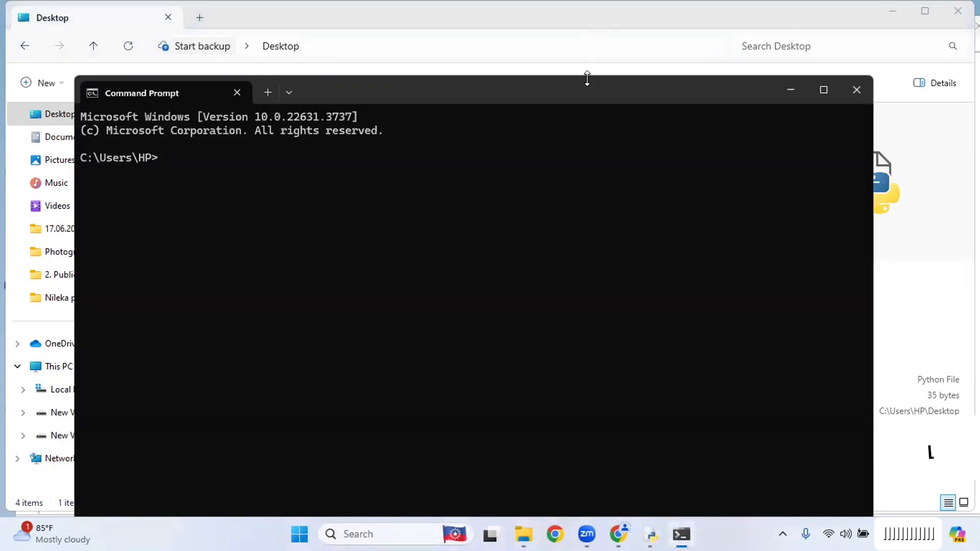
drag(564, 106, 568, 271)
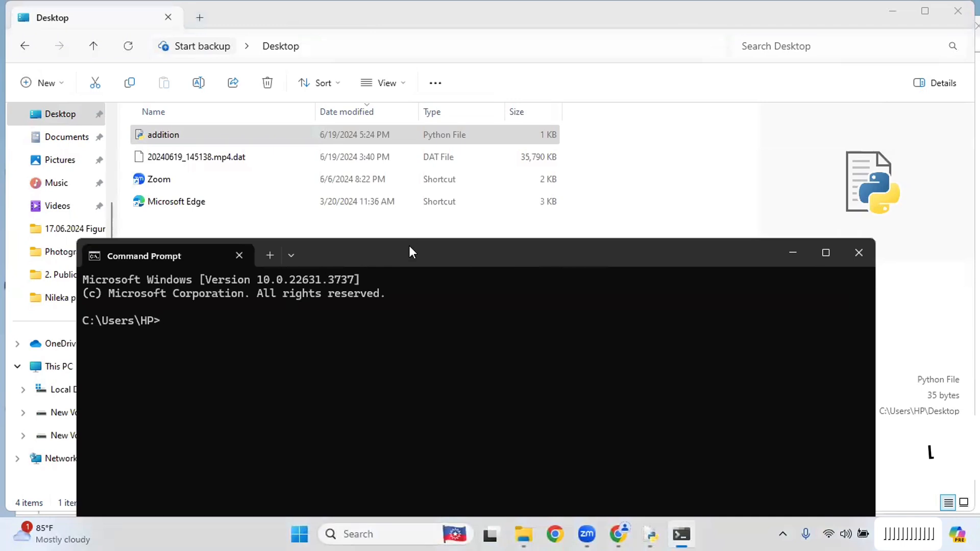
drag(409, 246, 406, 174)
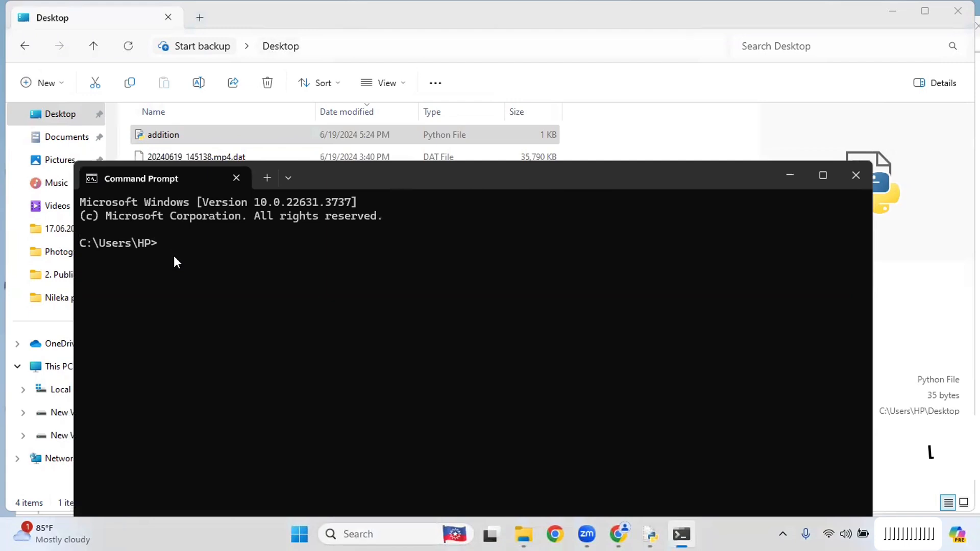
Change the Command Prompt directory to Desktop and run the script with python addition.py
text(cd Desktop)
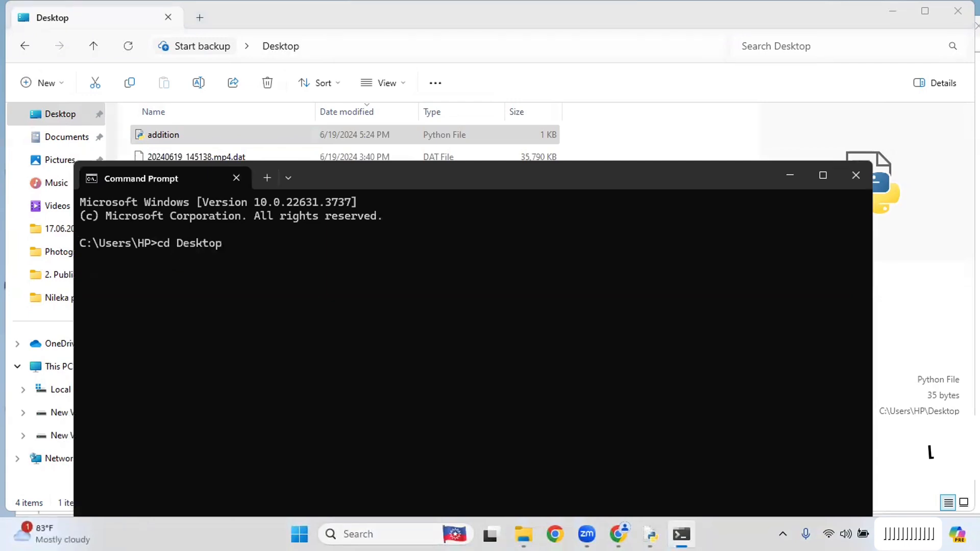
key(Return)
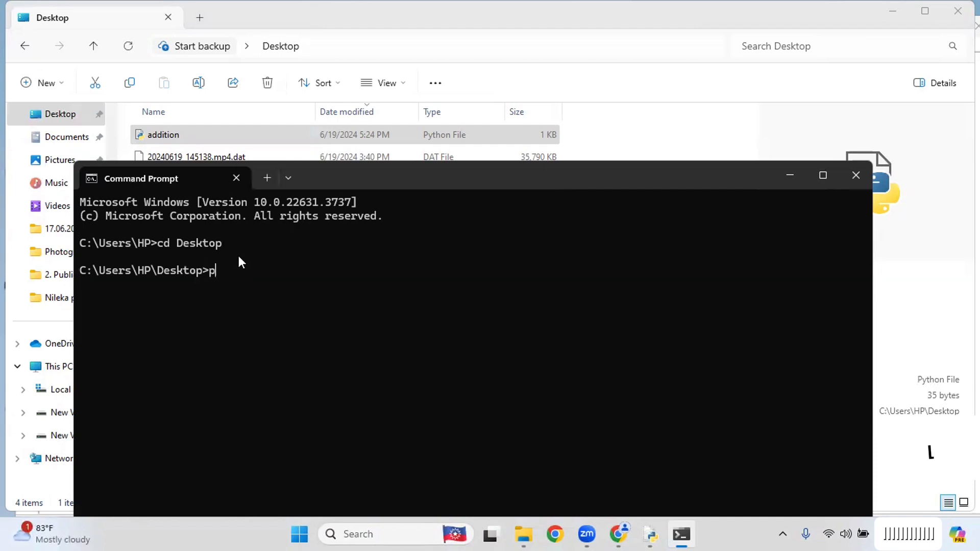
text(python addition.py)
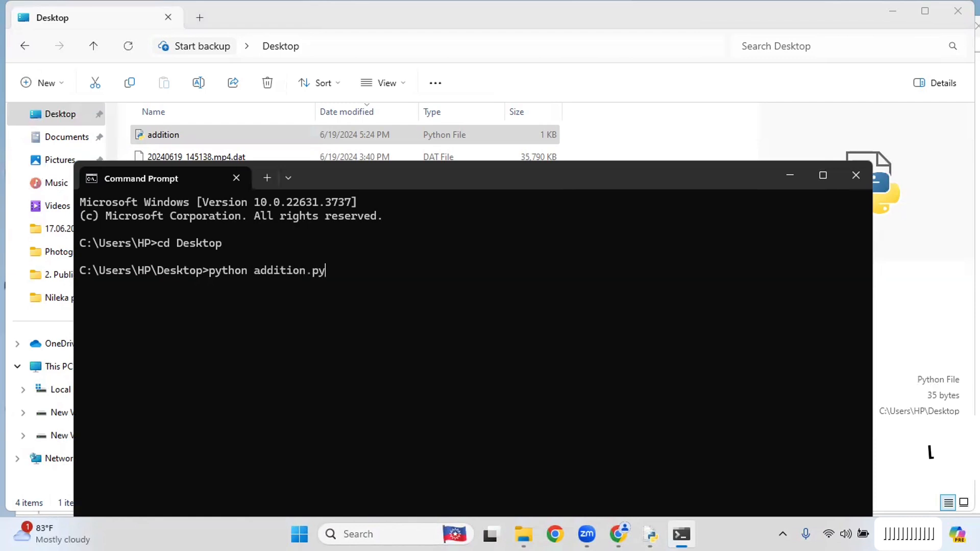
key(Return)
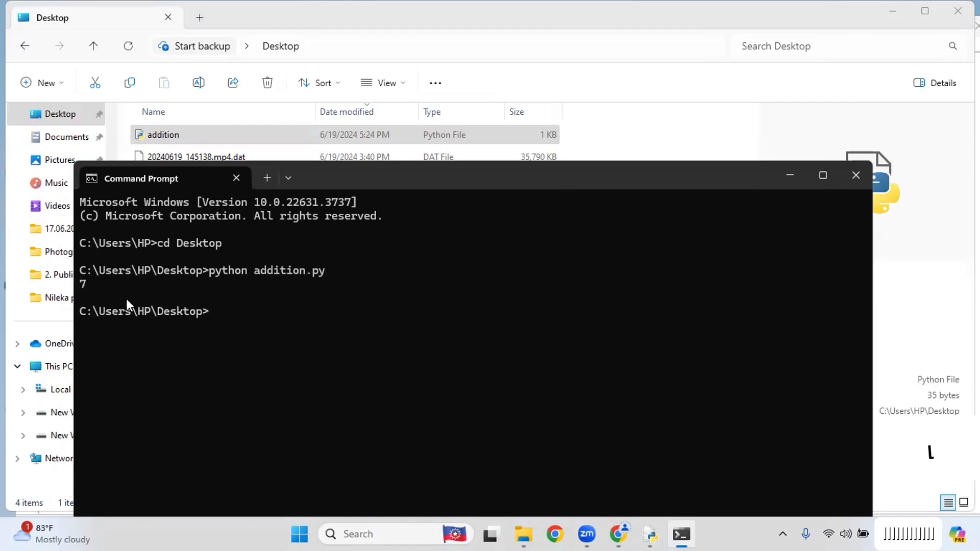